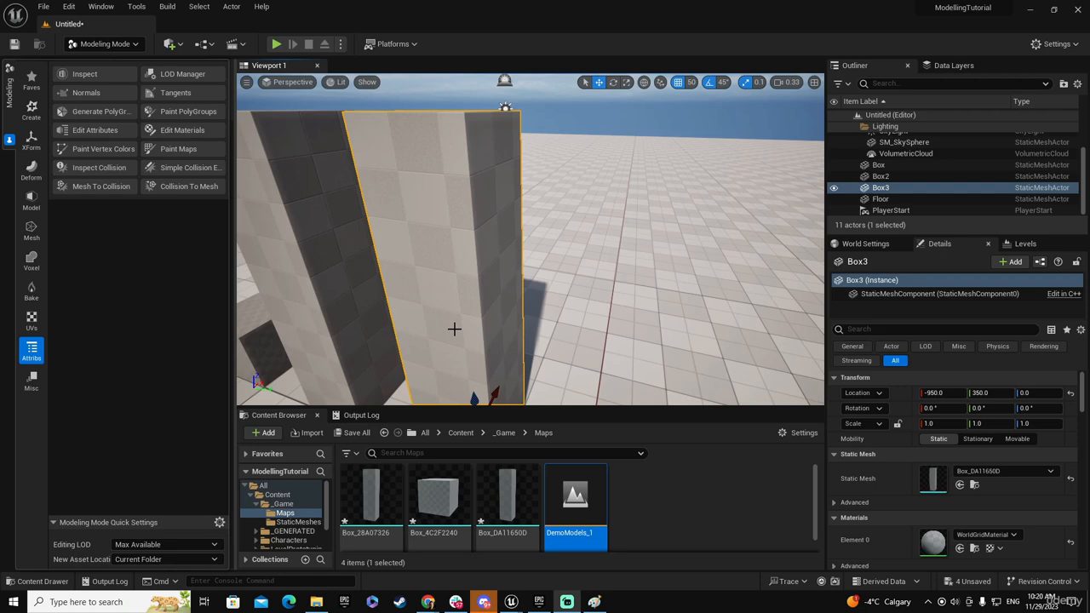
Step: Generate polygroups on Box3 with the Face Normal Deviation mode and an angle tolerance of 0.1, viewing its group colors before accepting
{"action": "right_click_drag", "start_coordinate": [496, 332], "coordinate": [558, 354]}
{"action": "key", "text": "f"}
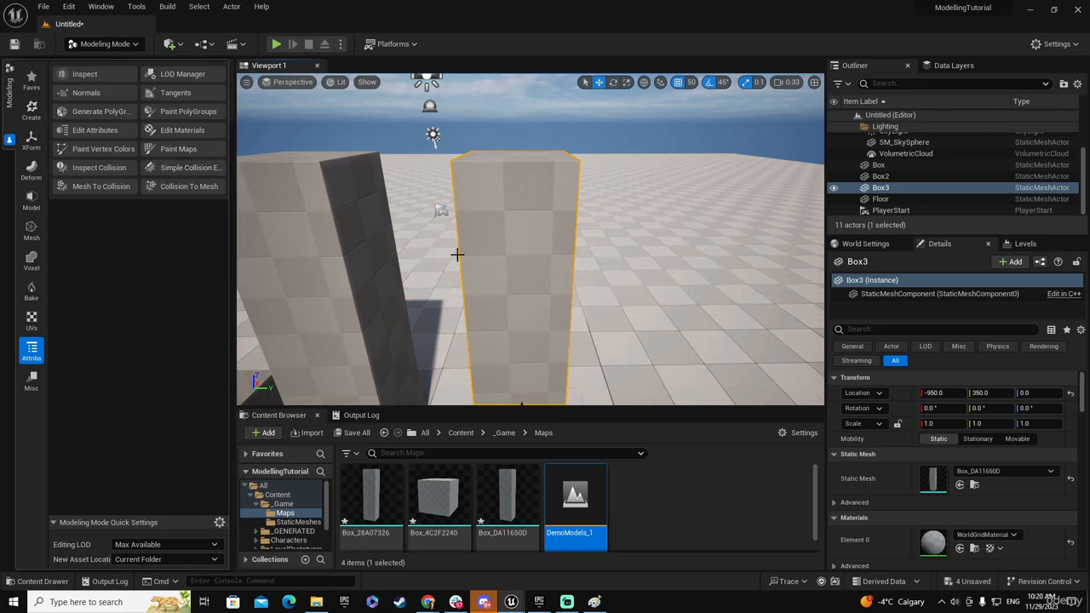
{"action": "left_click", "coordinate": [100, 111]}
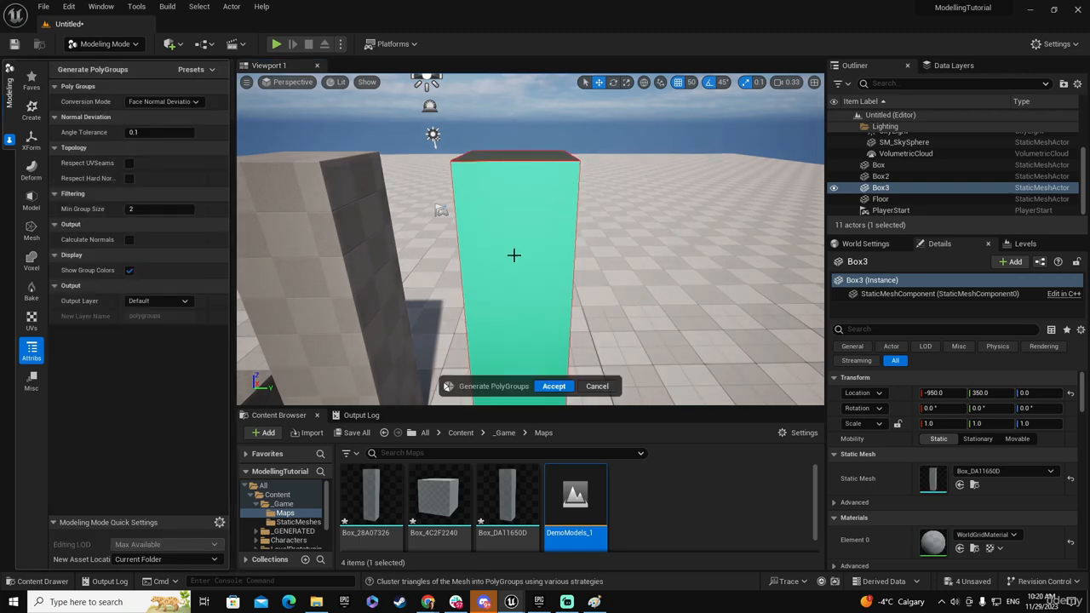
{"action": "right_click_drag", "start_coordinate": [519, 265], "coordinate": [487, 274]}
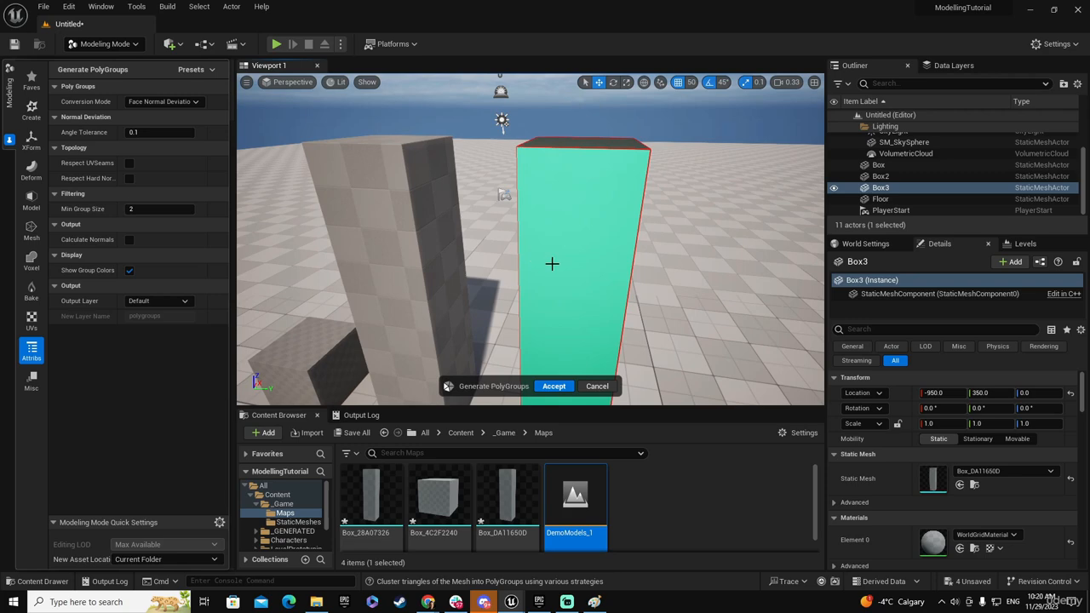
{"action": "right_click_drag", "start_coordinate": [551, 264], "coordinate": [227, 310]}
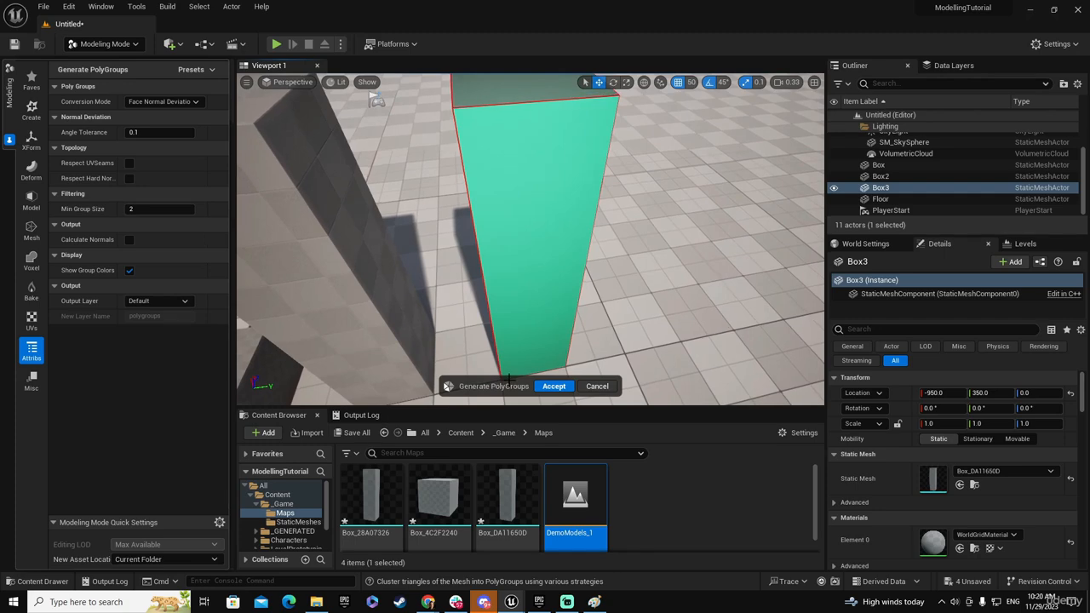
{"action": "mouse_move", "coordinate": [550, 292]}
{"action": "right_mouse_down"}
{"action": "mouse_move", "coordinate": [548, 274]}
{"action": "mouse_move", "coordinate": [549, 289]}
{"action": "right_mouse_up"}
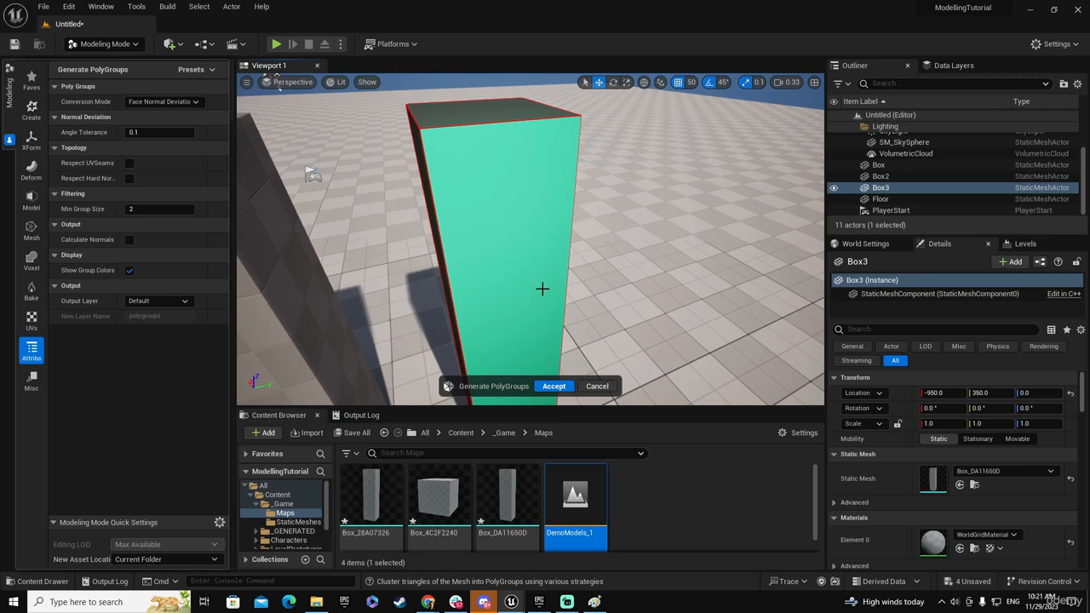
{"action": "right_click_drag", "start_coordinate": [542, 289], "coordinate": [533, 341]}
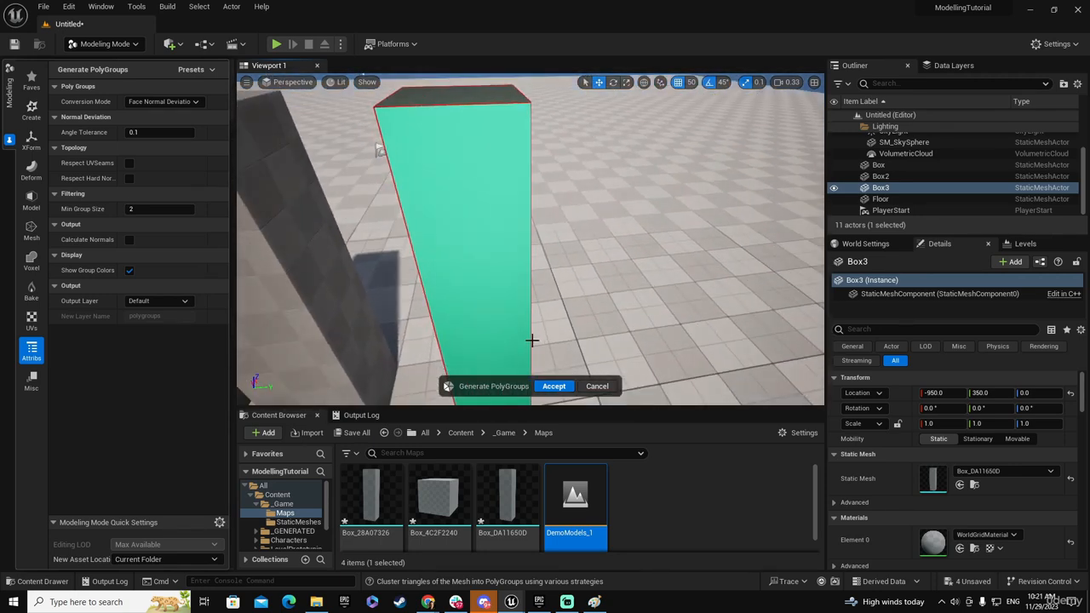
{"action": "left_click", "coordinate": [546, 386]}
Step: Create a cylinder of radius 50 and height 200 with 16 radial slices on the floor at -950, 600, 0, beside Box3
{"action": "right_click_drag", "start_coordinate": [478, 243], "coordinate": [261, 199]}
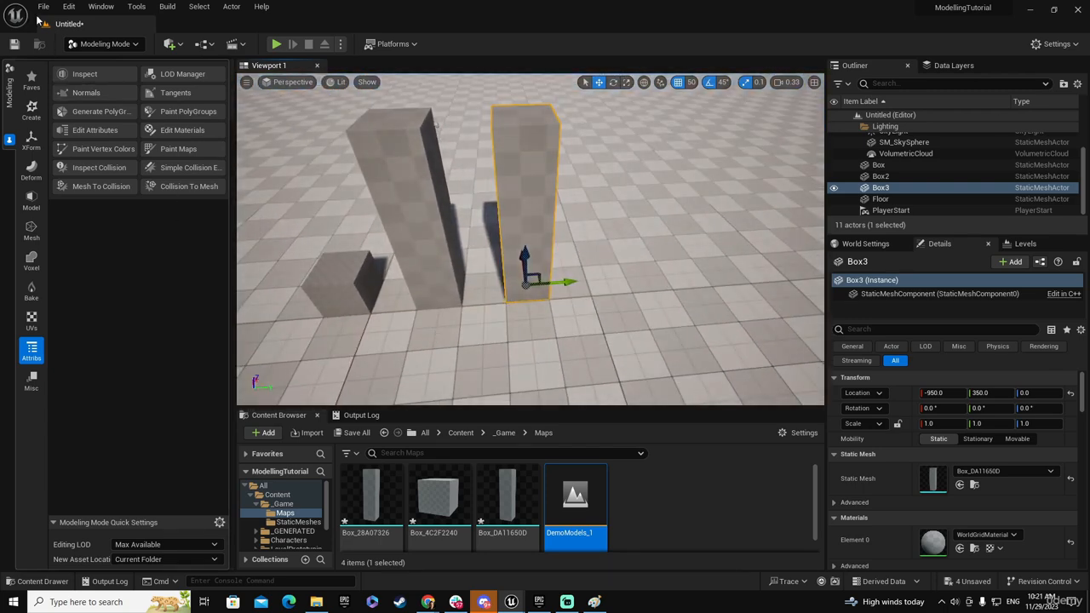
{"action": "left_click", "coordinate": [31, 109]}
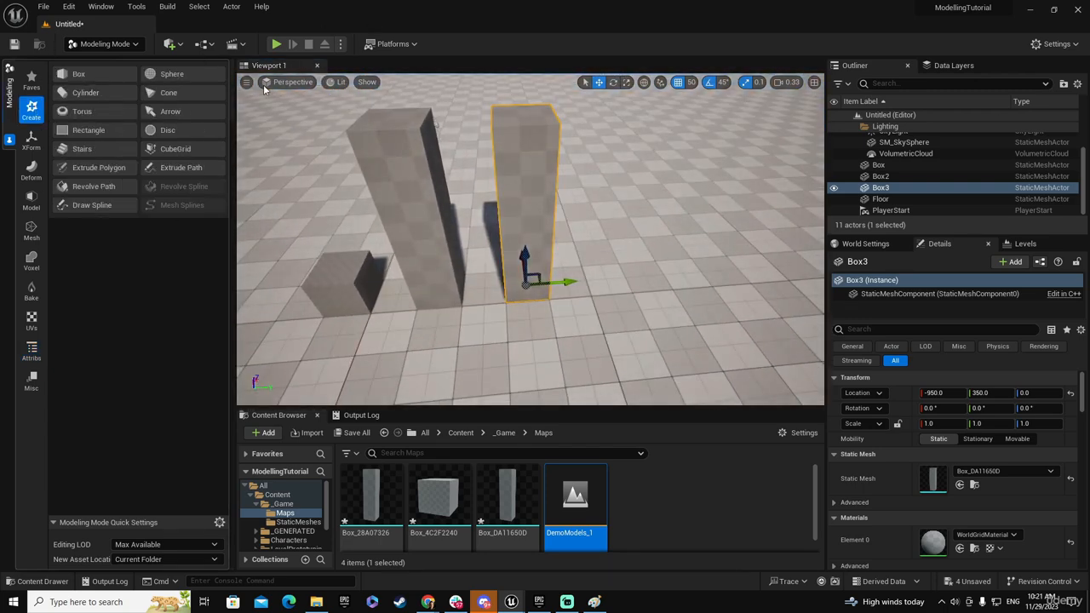
{"action": "left_click", "coordinate": [85, 91]}
{"action": "left_click", "coordinate": [629, 280]}
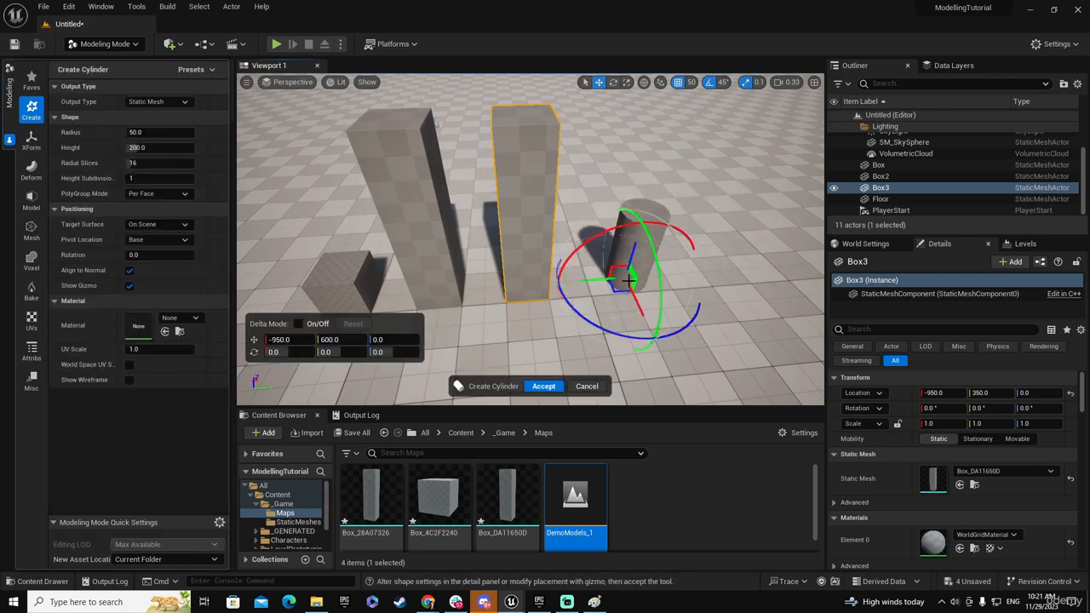
{"action": "left_click", "coordinate": [557, 383]}
{"action": "key", "text": "w"}
{"action": "right_click_drag", "start_coordinate": [591, 343], "coordinate": [574, 226]}
{"action": "key", "text": "s"}
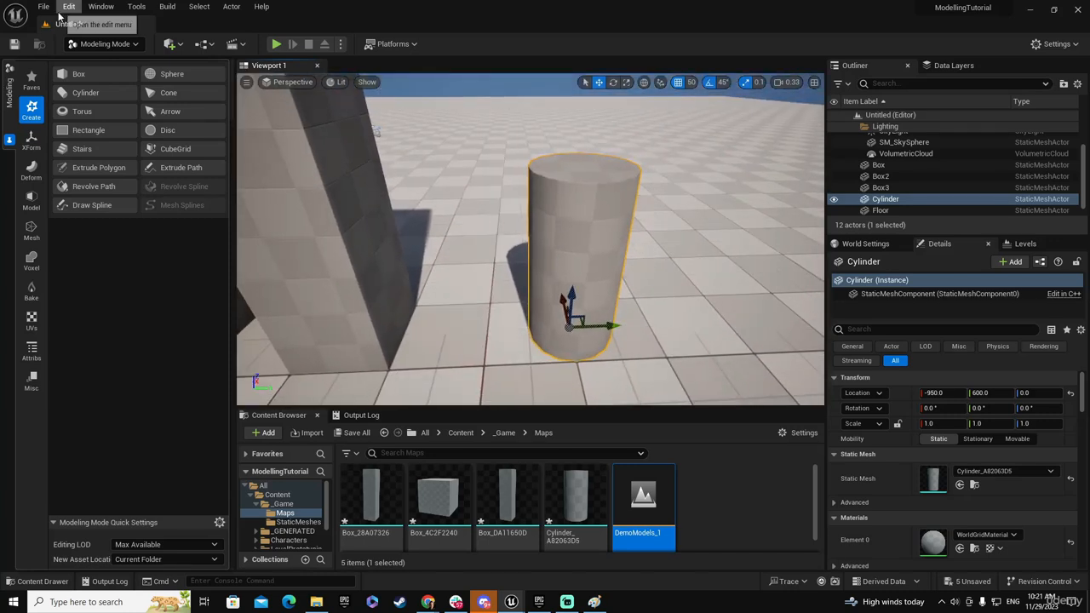
Step: Generate polygroups on the cylinder with the Face Normal Deviation mode and an angle tolerance of 0.1
{"action": "left_click", "coordinate": [32, 350]}
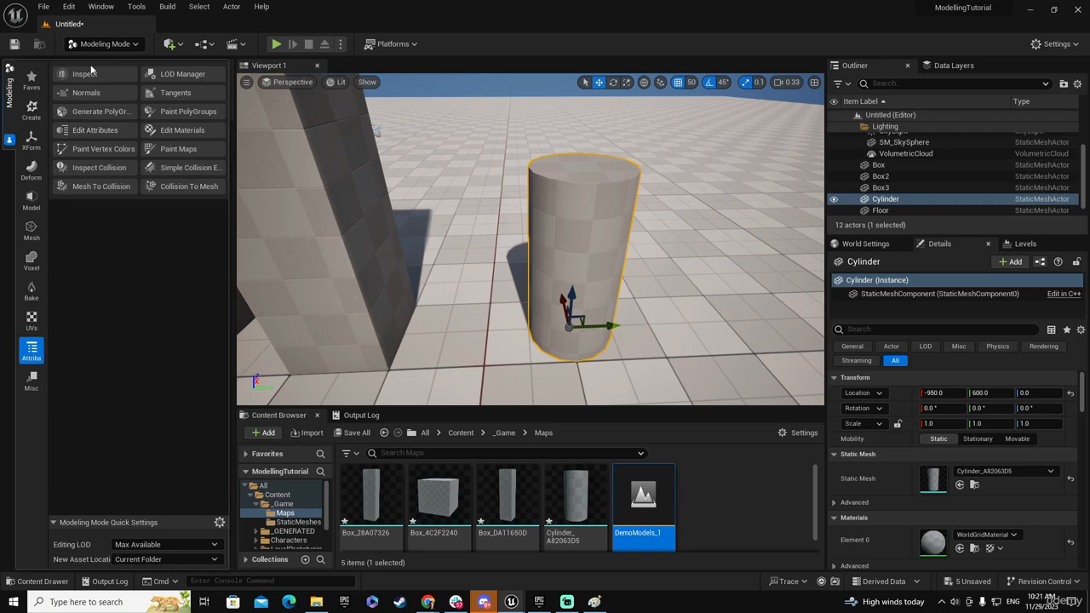
{"action": "left_click", "coordinate": [98, 111]}
{"action": "right_click_drag", "start_coordinate": [584, 262], "coordinate": [703, 306]}
{"action": "key", "text": "d"}
{"action": "key", "text": "a"}
{"action": "key", "text": "s"}
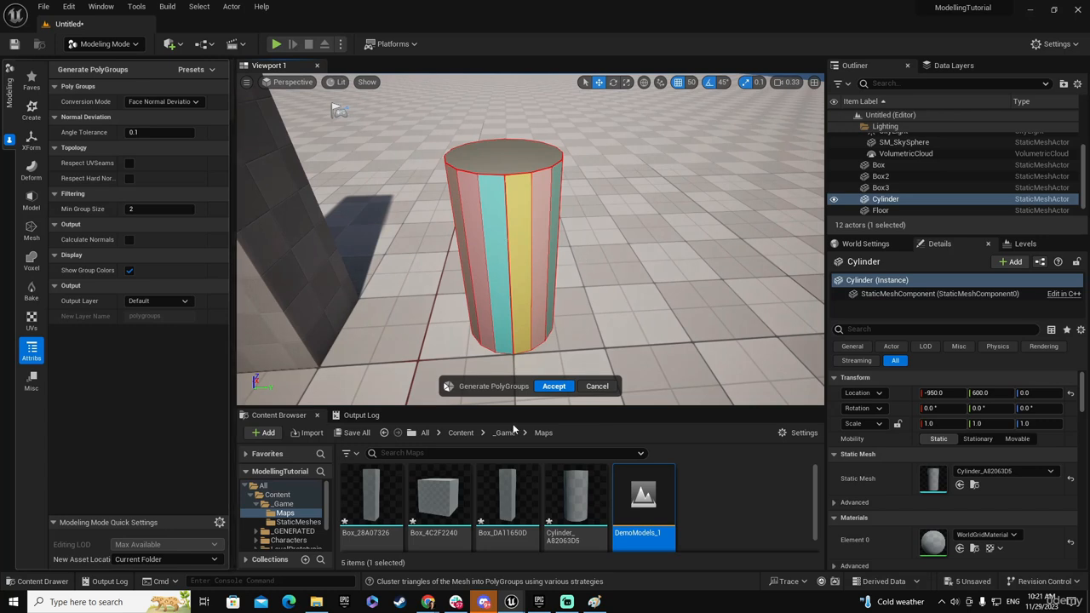
{"action": "left_click", "coordinate": [553, 386]}
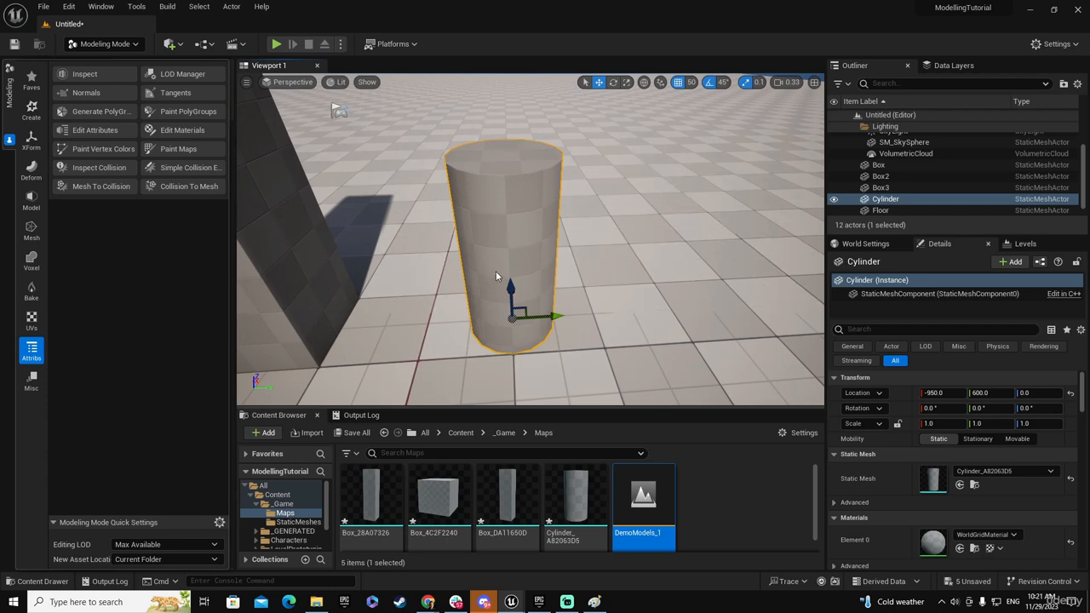
Step: Move the small cube away from the tall boxes along the Y axis to a Y location of -250
{"action": "key", "text": "a"}
{"action": "right_click_drag", "start_coordinate": [496, 272], "coordinate": [496, 271]}
{"action": "key", "text": "w"}
{"action": "key", "text": "d"}
{"action": "key", "text": "s"}
{"action": "key", "text": "a"}
{"action": "left_click", "coordinate": [540, 247]}
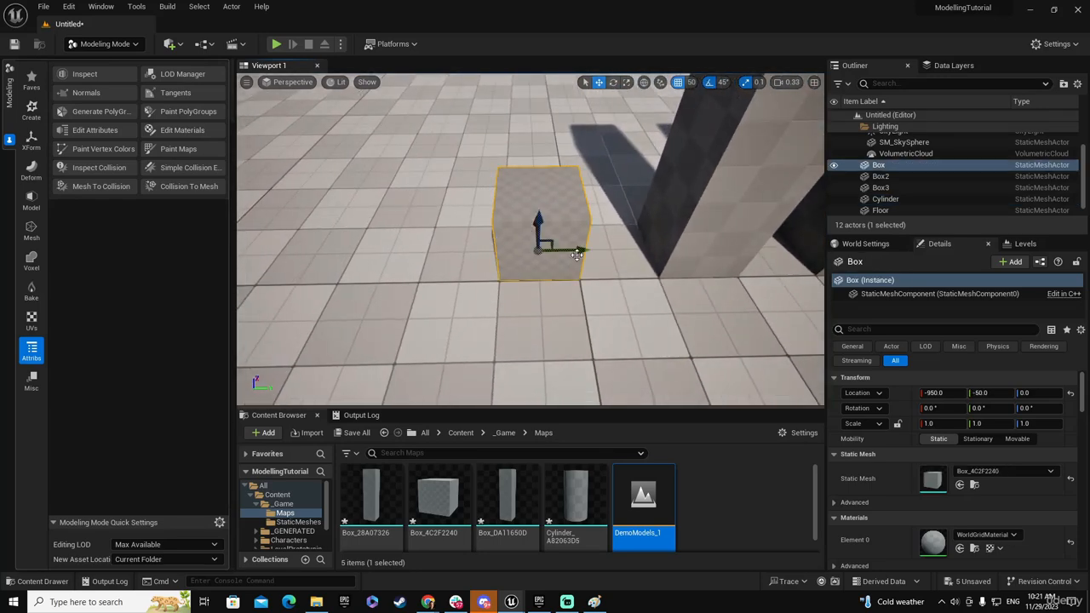
{"action": "left_click_drag", "start_coordinate": [541, 249], "coordinate": [428, 232], "text": "alt"}
{"action": "right_click_drag", "start_coordinate": [428, 232], "coordinate": [428, 232]}
{"action": "key", "text": "a"}
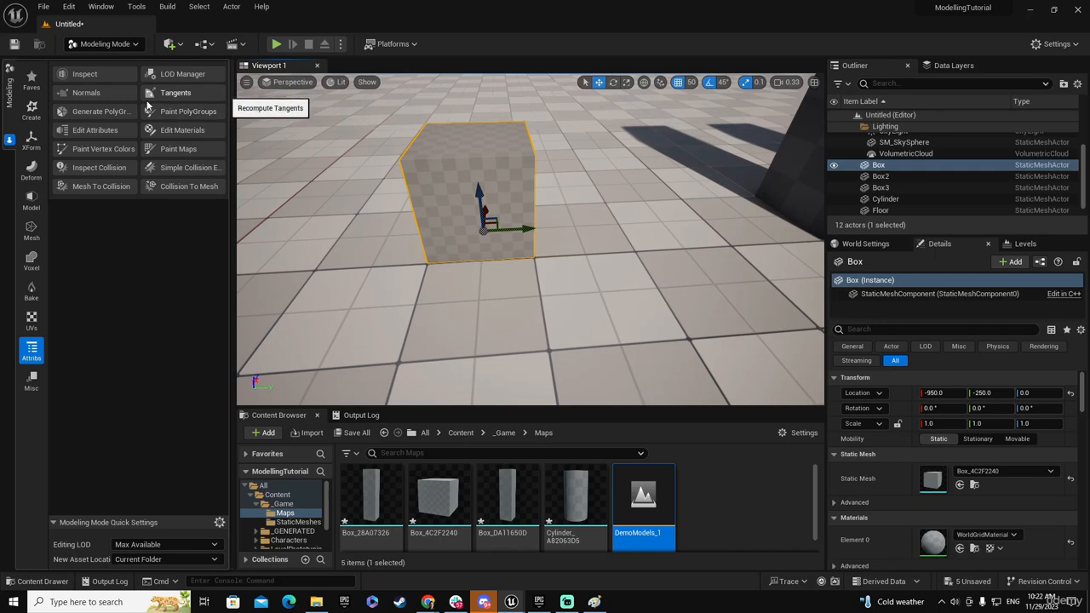
Step: Generate polygroups on the small cube with the Face Normal Deviation mode and an angle tolerance of 0.1
{"action": "left_click", "coordinate": [105, 112]}
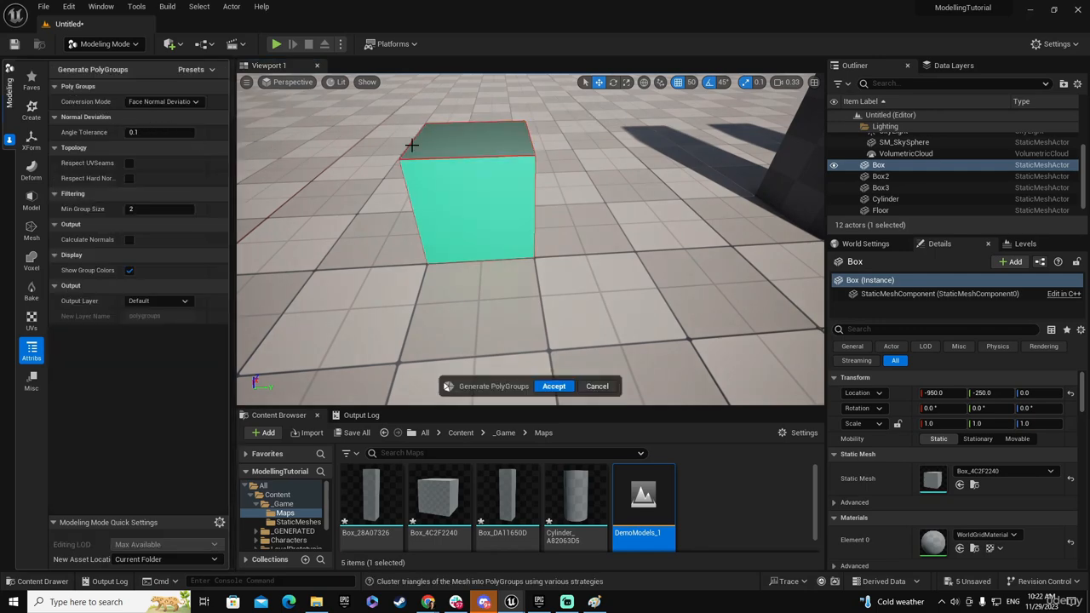
{"action": "right_click_drag", "start_coordinate": [412, 145], "coordinate": [412, 146]}
{"action": "key", "text": "d"}
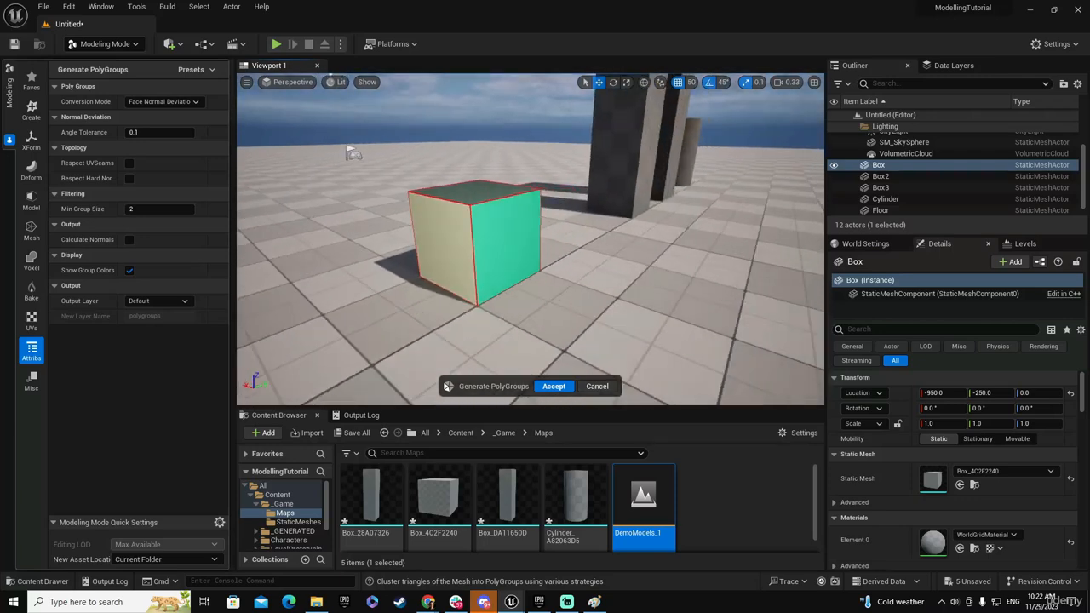
{"action": "right_click_drag", "start_coordinate": [486, 254], "coordinate": [486, 254]}
{"action": "left_click", "coordinate": [555, 387]}
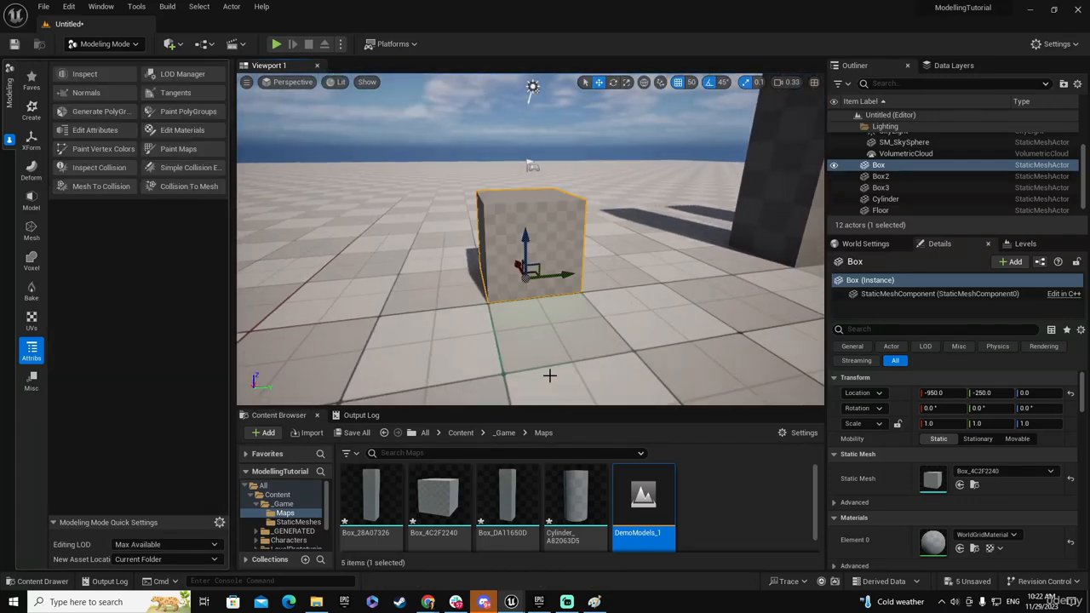
Step: Raise the cube above the floor and move it farther from the tall boxes, to location -950, -500, 300
{"action": "left_click_drag", "start_coordinate": [526, 236], "coordinate": [529, 97]}
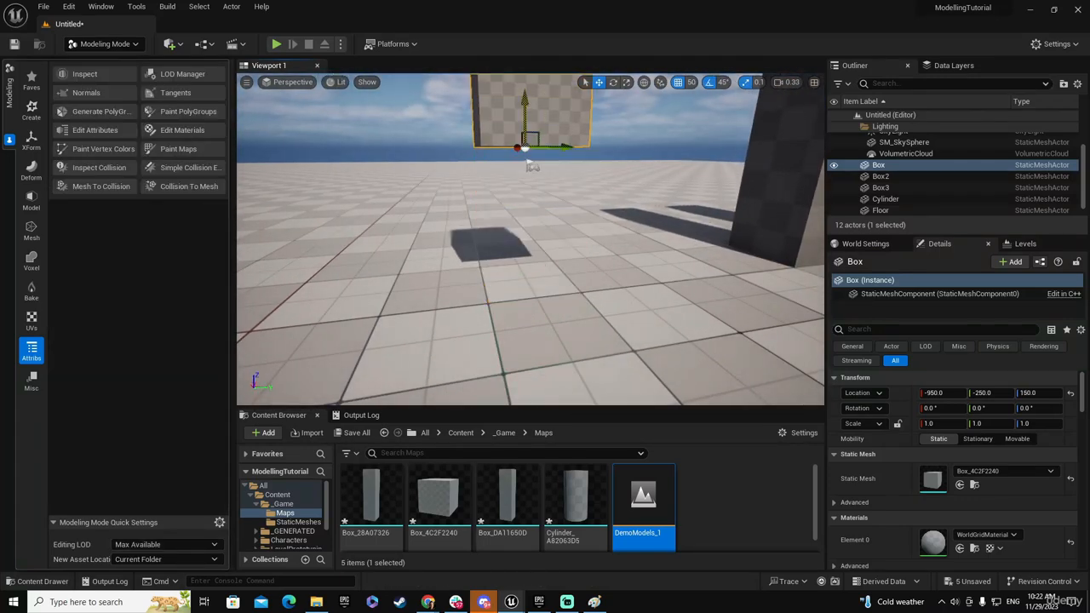
{"action": "right_click_drag", "start_coordinate": [528, 96], "coordinate": [581, 243]}
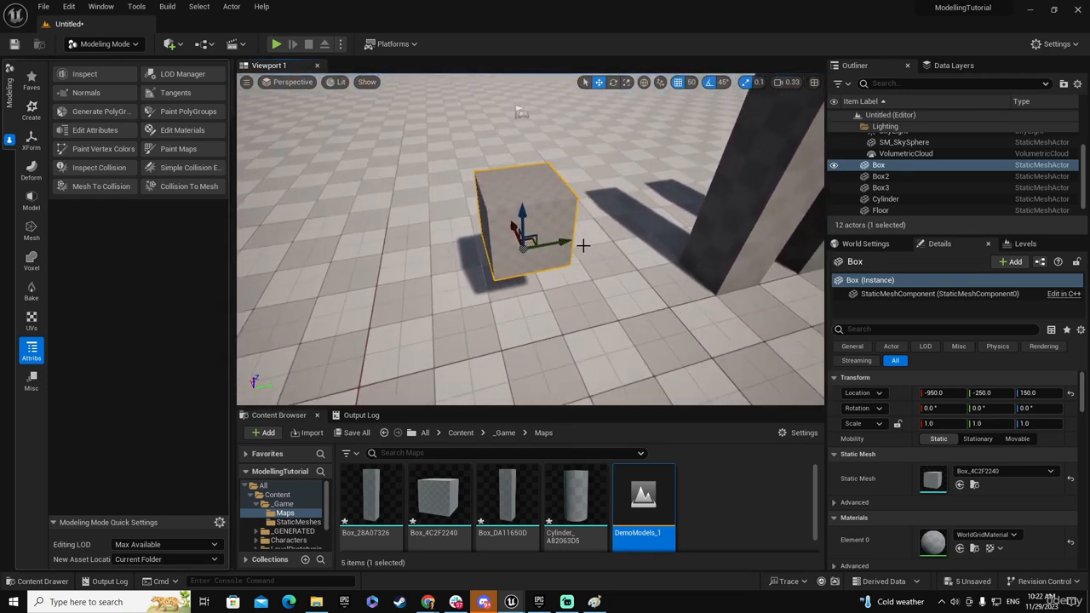
{"action": "left_click_drag", "start_coordinate": [562, 241], "coordinate": [287, 133]}
{"action": "right_click_drag", "start_coordinate": [401, 185], "coordinate": [502, 235]}
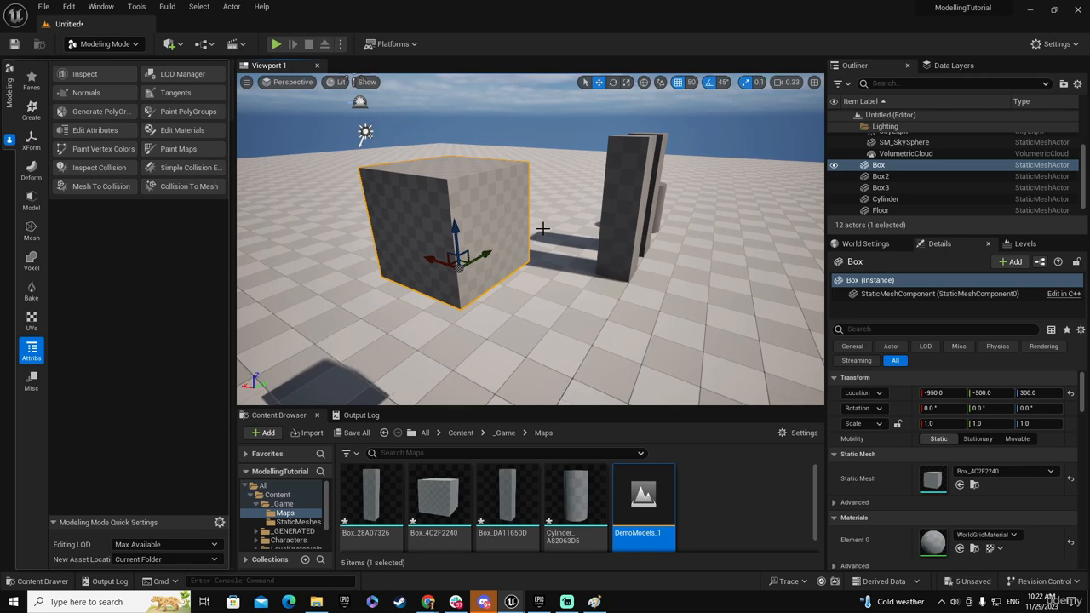
Step: Preview the cube's generated polygroups without applying them, and paint its two visible side faces into group 7 with the Paint PolyGroups brush
{"action": "left_click", "coordinate": [92, 112]}
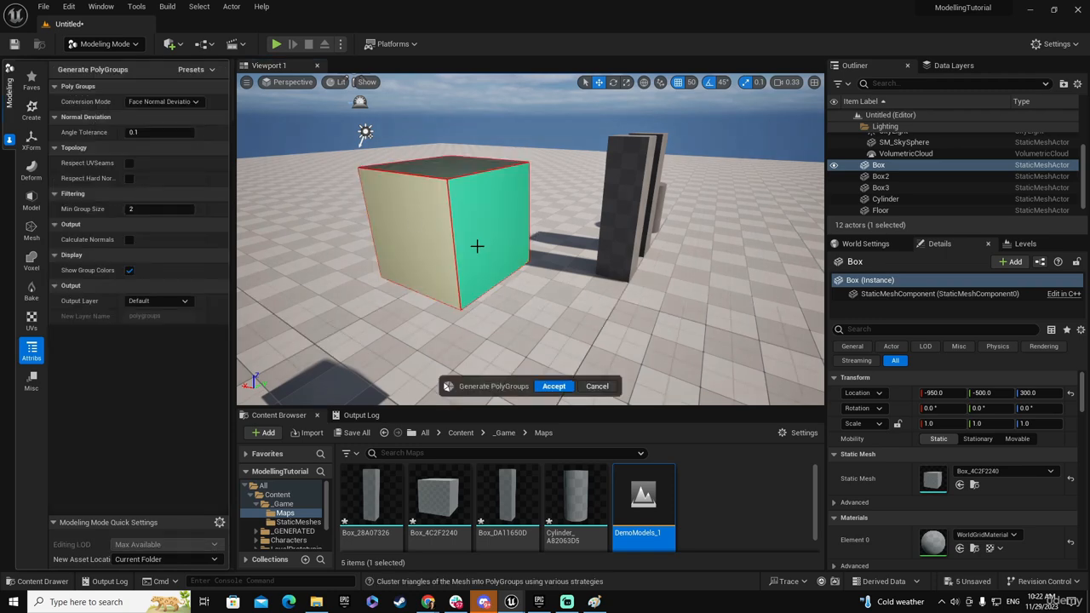
{"action": "left_click", "coordinate": [598, 385]}
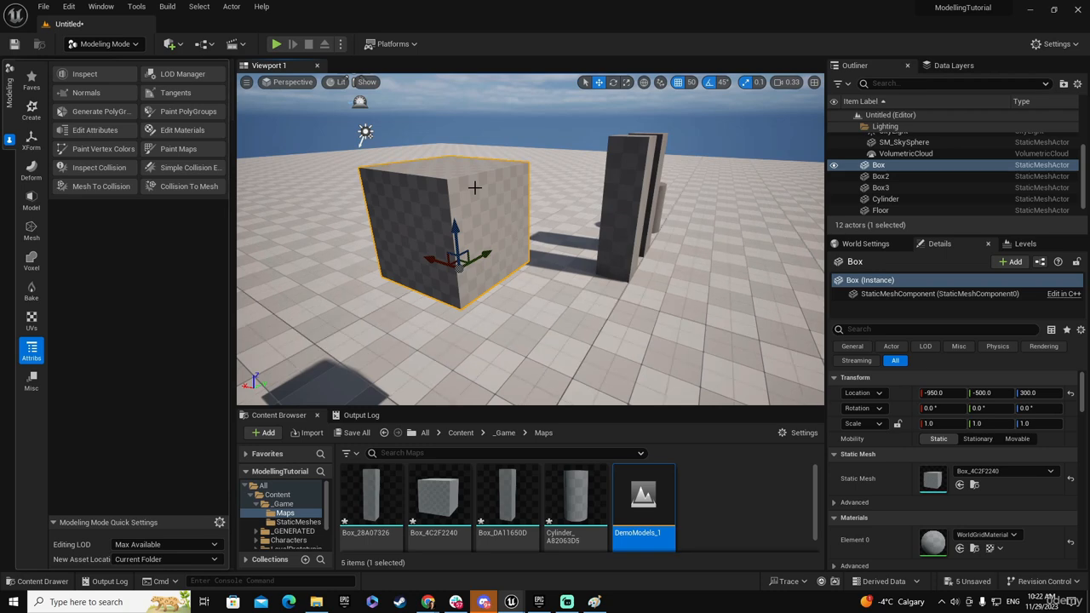
{"action": "left_click", "coordinate": [172, 111]}
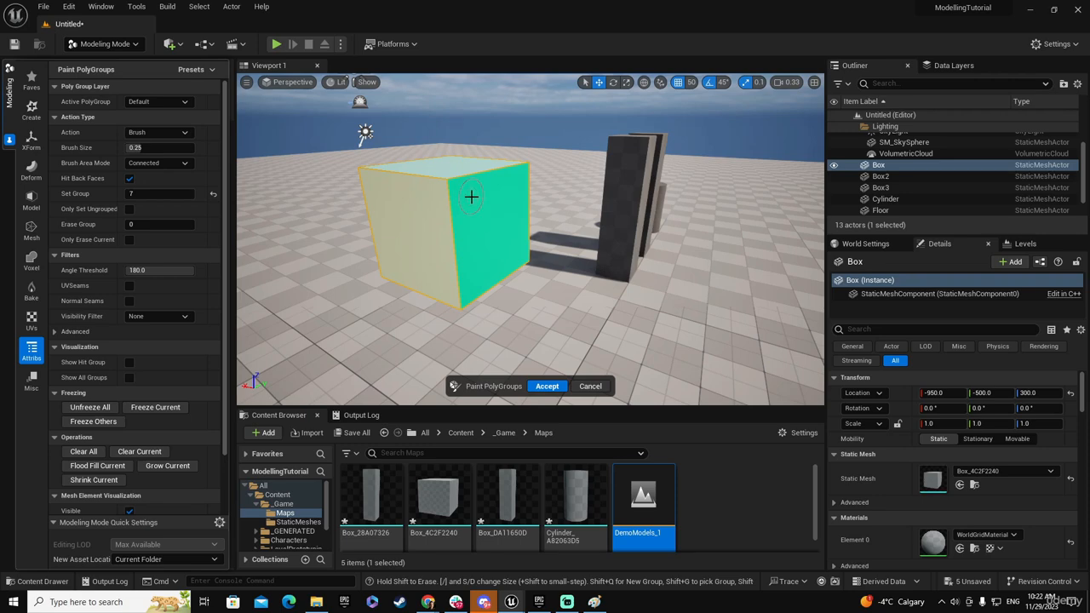
{"action": "left_click", "coordinate": [471, 197]}
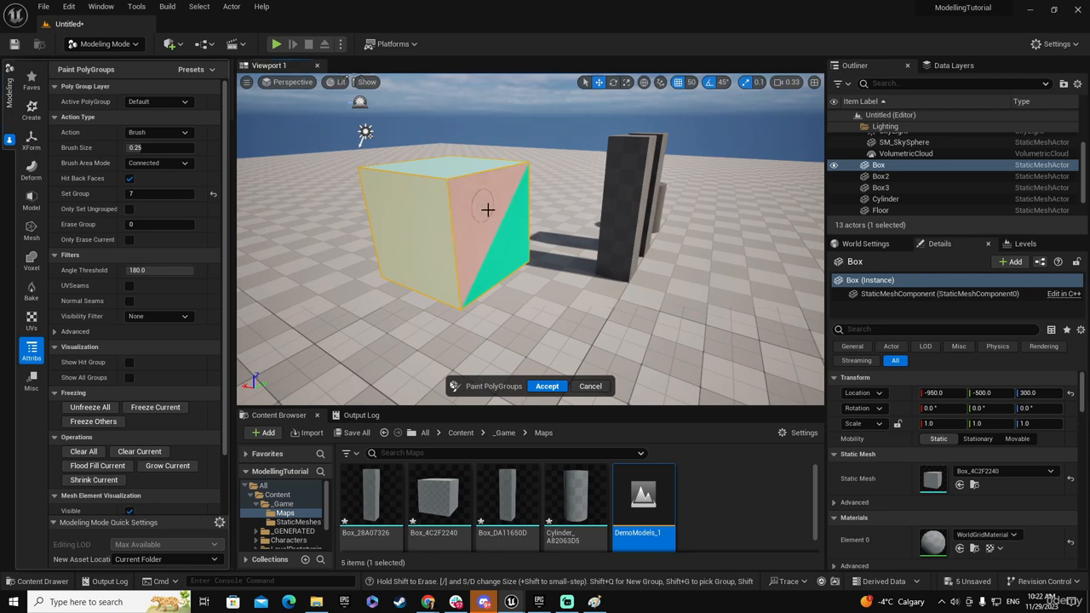
{"action": "left_click", "coordinate": [505, 231]}
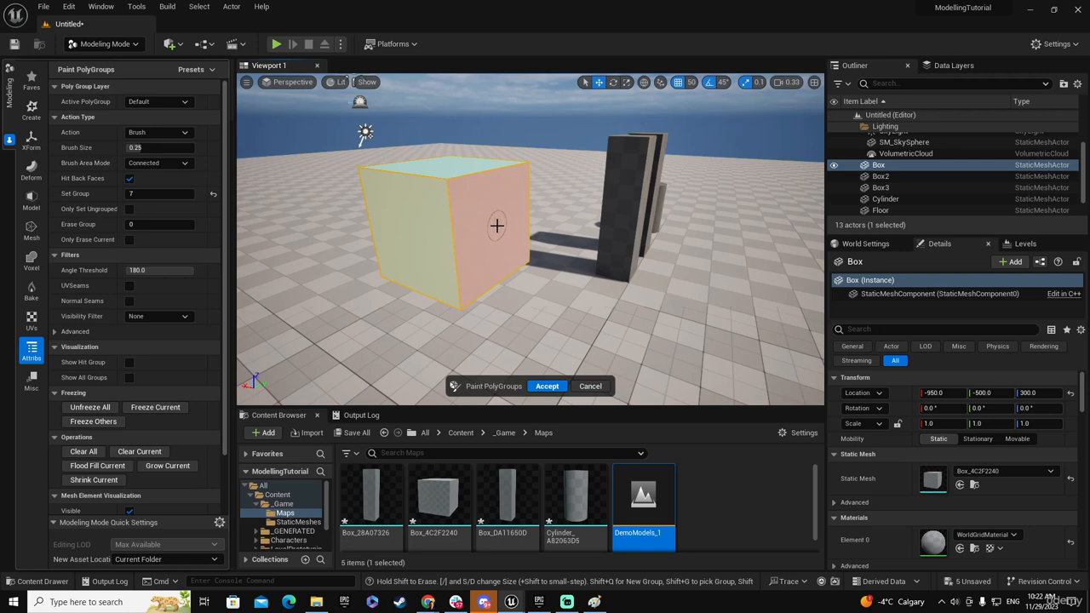
{"action": "left_click", "coordinate": [400, 203]}
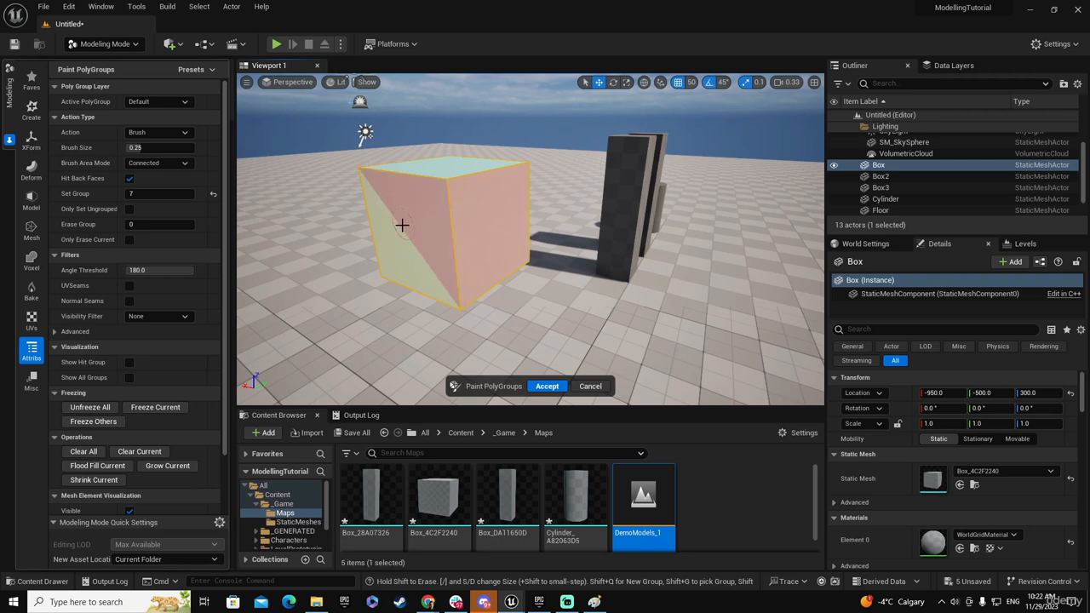
{"action": "left_click", "coordinate": [402, 225]}
Step: Erase both triangles of one painted side face of the cube to group 0, keeping the adjacent face in group 7
{"action": "right_click_drag", "start_coordinate": [467, 231], "coordinate": [383, 230]}
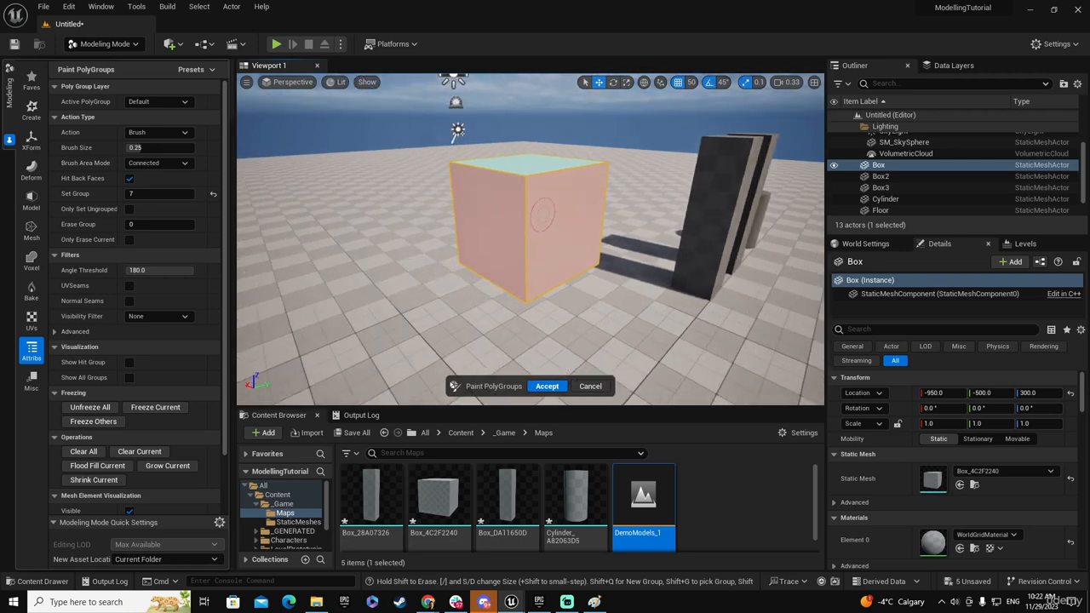
{"action": "right_click_drag", "start_coordinate": [542, 215], "coordinate": [635, 136]}
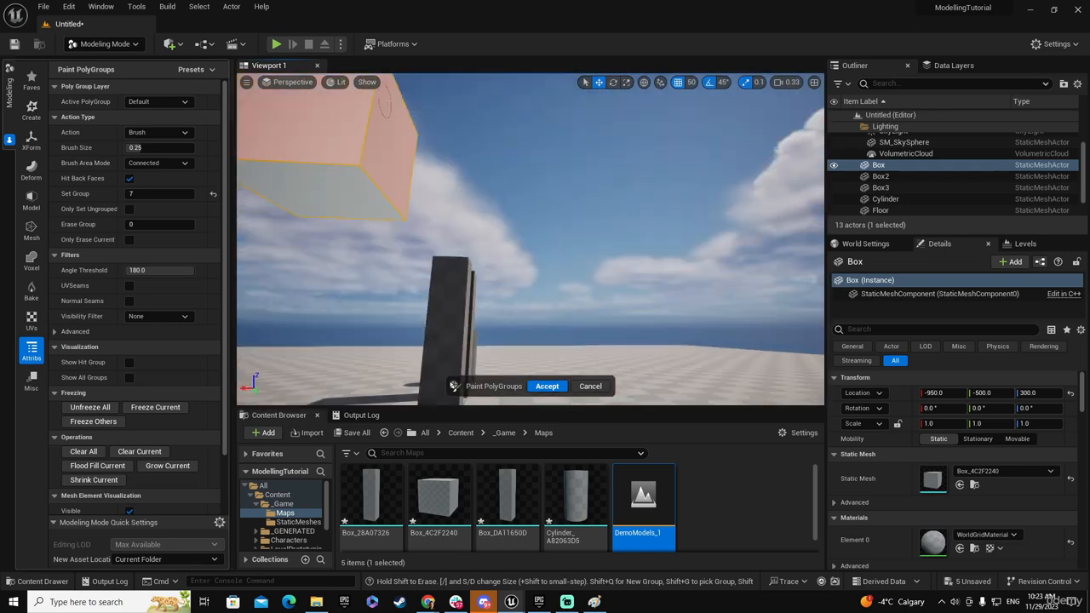
{"action": "mouse_move", "coordinate": [385, 100]}
{"action": "right_mouse_down"}
{"action": "mouse_move", "coordinate": [624, 193]}
{"action": "mouse_move", "coordinate": [574, 196]}
{"action": "mouse_move", "coordinate": [587, 236]}
{"action": "mouse_move", "coordinate": [691, 207]}
{"action": "mouse_move", "coordinate": [451, 228]}
{"action": "right_mouse_up"}
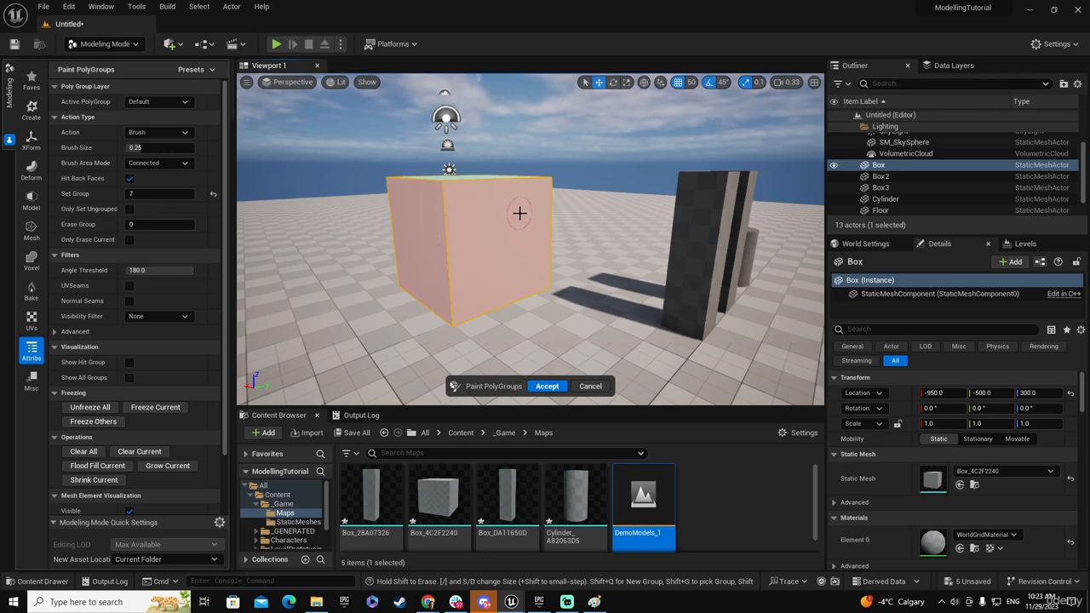
{"action": "key", "text": "a"}
{"action": "right_click_drag", "start_coordinate": [518, 212], "coordinate": [511, 243]}
{"action": "key", "text": "d"}
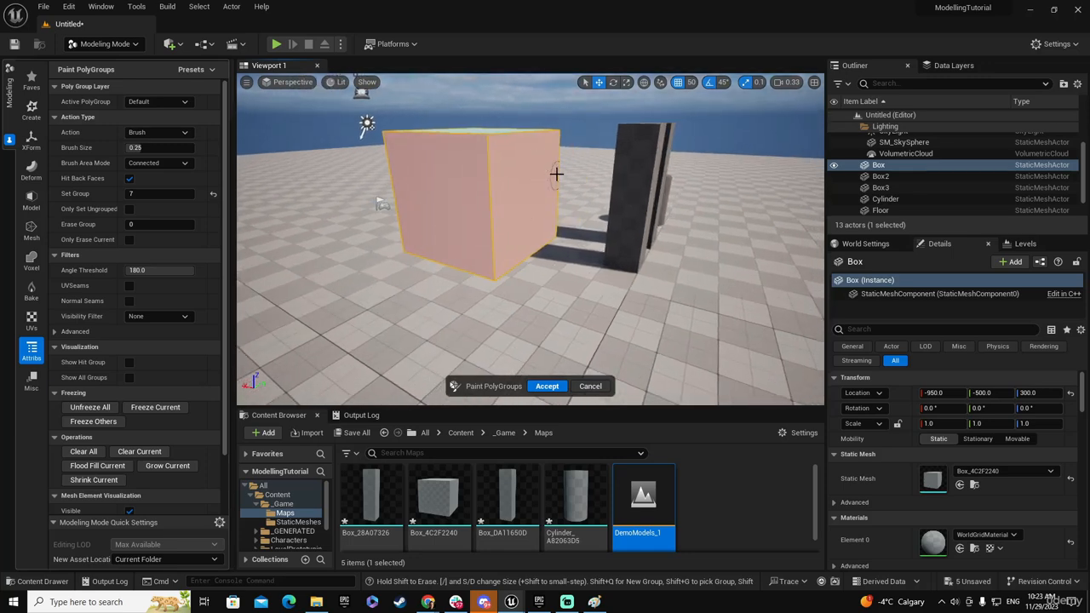
{"action": "left_click", "coordinate": [421, 231]}
{"action": "left_click", "coordinate": [452, 180]}
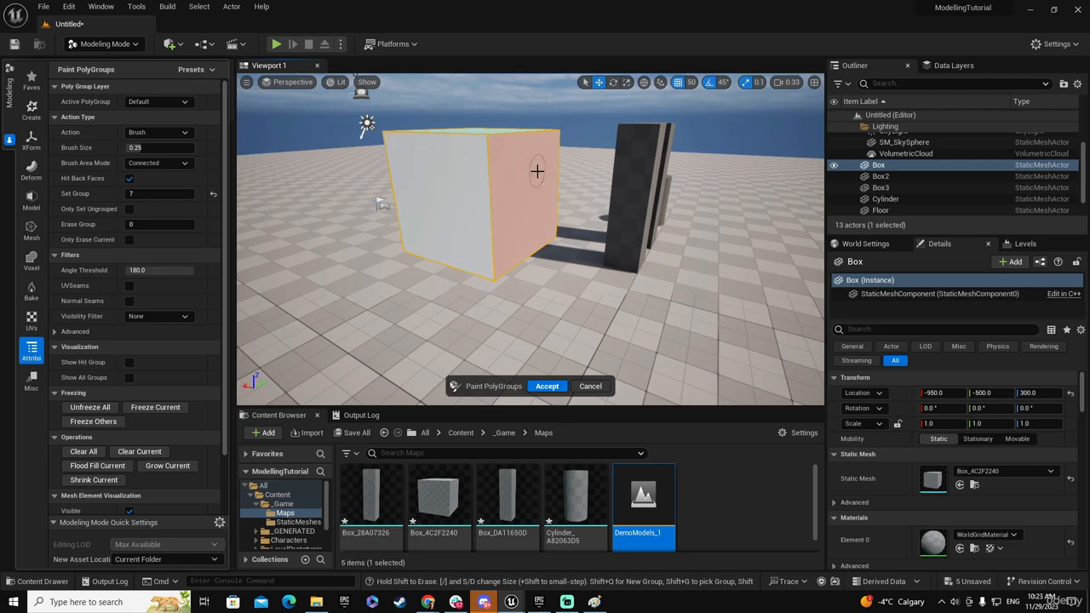
{"action": "key", "text": "d"}
{"action": "right_click_drag", "start_coordinate": [538, 171], "coordinate": [324, 177]}
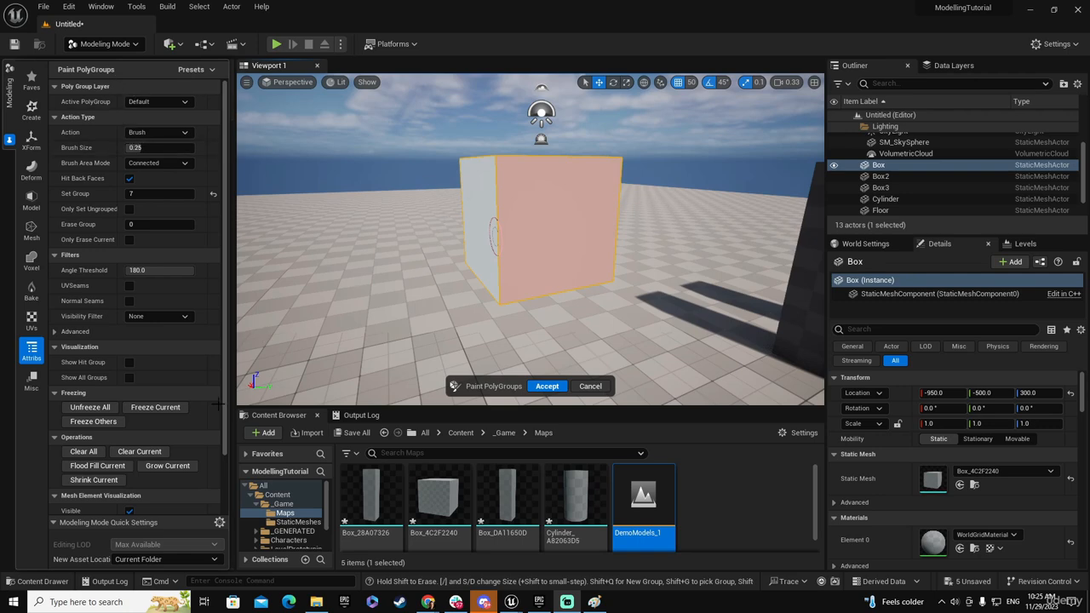
{"action": "scroll", "coordinate": [223, 383], "scroll_direction": "down", "scroll_amount": 3}
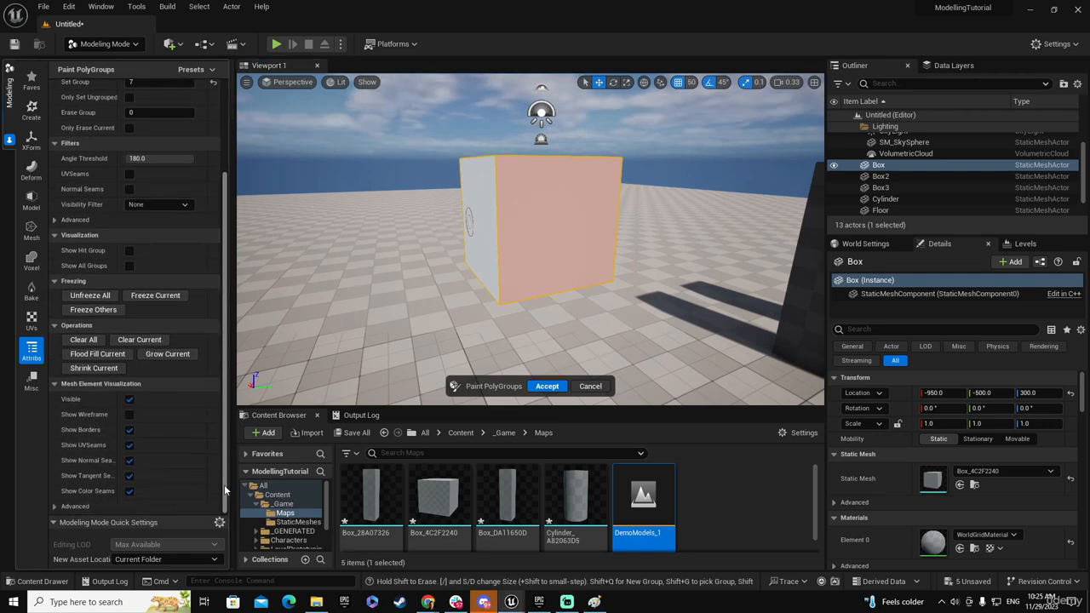
{"action": "scroll", "coordinate": [220, 455], "scroll_direction": "up", "scroll_amount": 3}
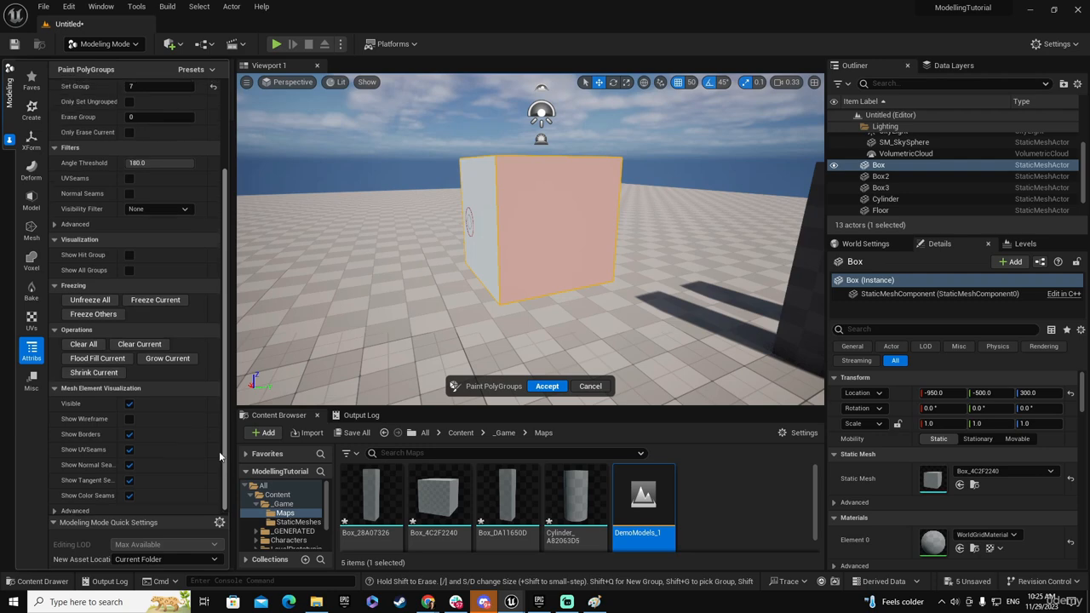
Step: Set the brush size to 0.45 and paint across the cube's shared vertical edge, adding one triangle of the erased side face to group 7
{"action": "left_click_drag", "start_coordinate": [230, 364], "coordinate": [236, 329]}
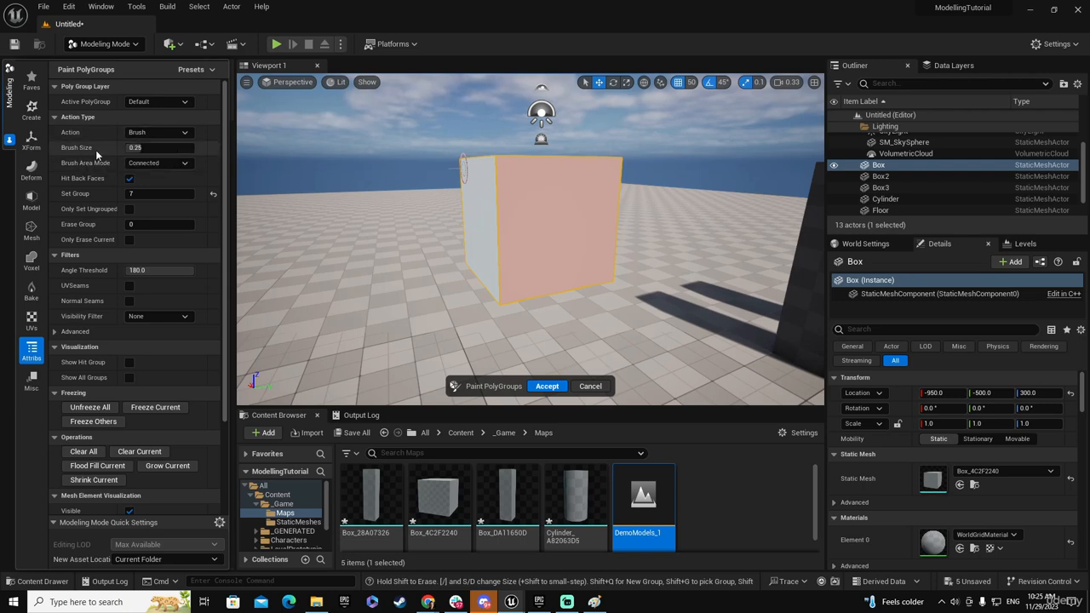
{"action": "mouse_move", "coordinate": [136, 148]}
{"action": "left_mouse_down"}
{"action": "mouse_move", "coordinate": [177, 148]}
{"action": "mouse_move", "coordinate": [154, 148]}
{"action": "left_mouse_up"}
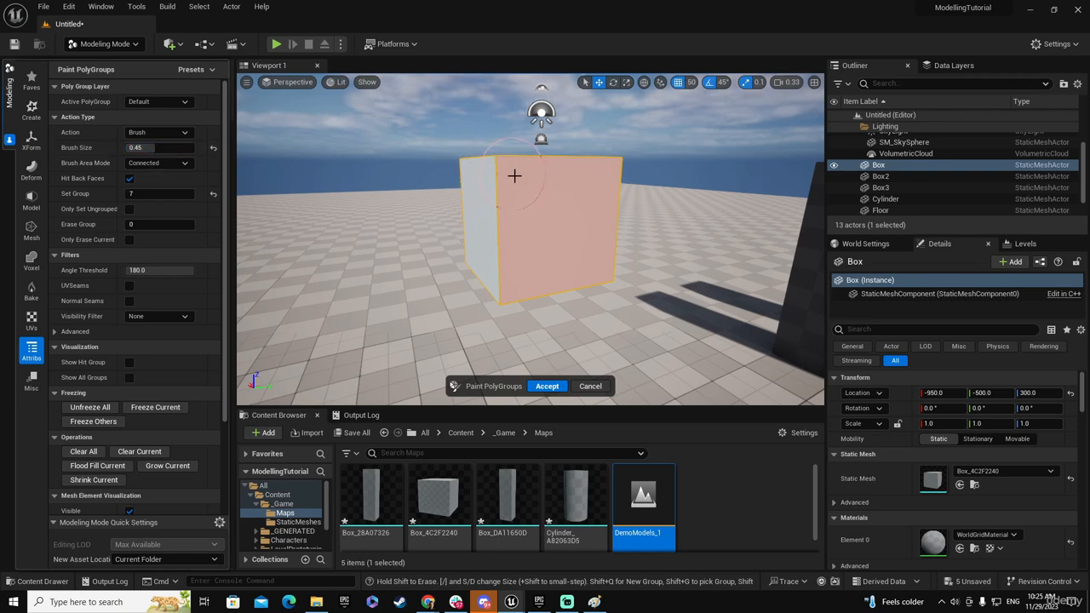
{"action": "left_click", "coordinate": [503, 188]}
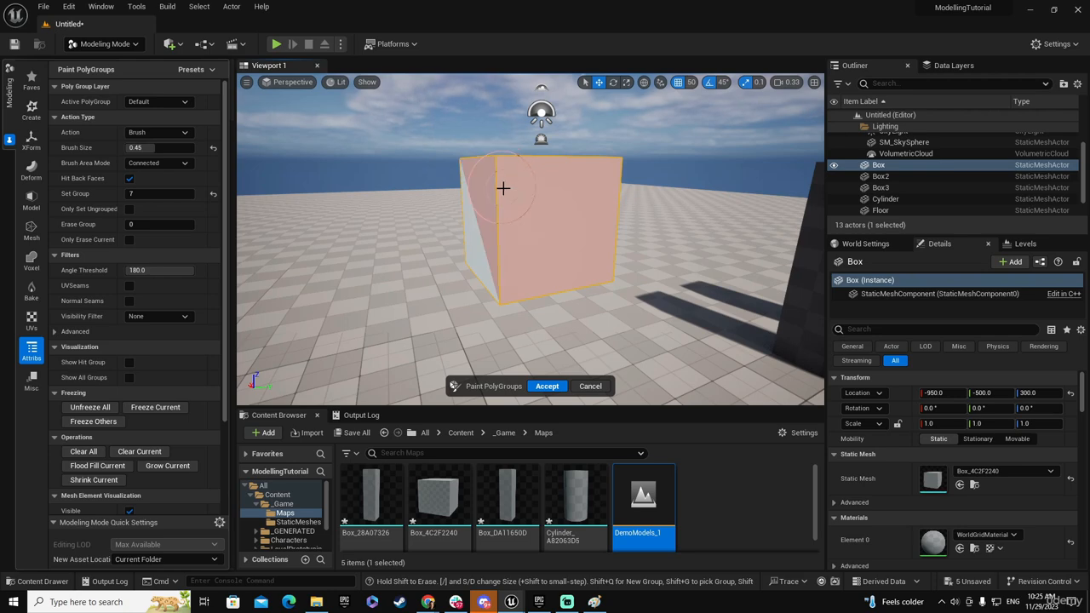
{"action": "mouse_move", "coordinate": [506, 193]}
{"action": "right_mouse_down"}
{"action": "mouse_move", "coordinate": [511, 204]}
{"action": "mouse_move", "coordinate": [506, 153]}
{"action": "mouse_move", "coordinate": [491, 153]}
{"action": "mouse_move", "coordinate": [499, 197]}
{"action": "mouse_move", "coordinate": [492, 189]}
{"action": "right_mouse_up"}
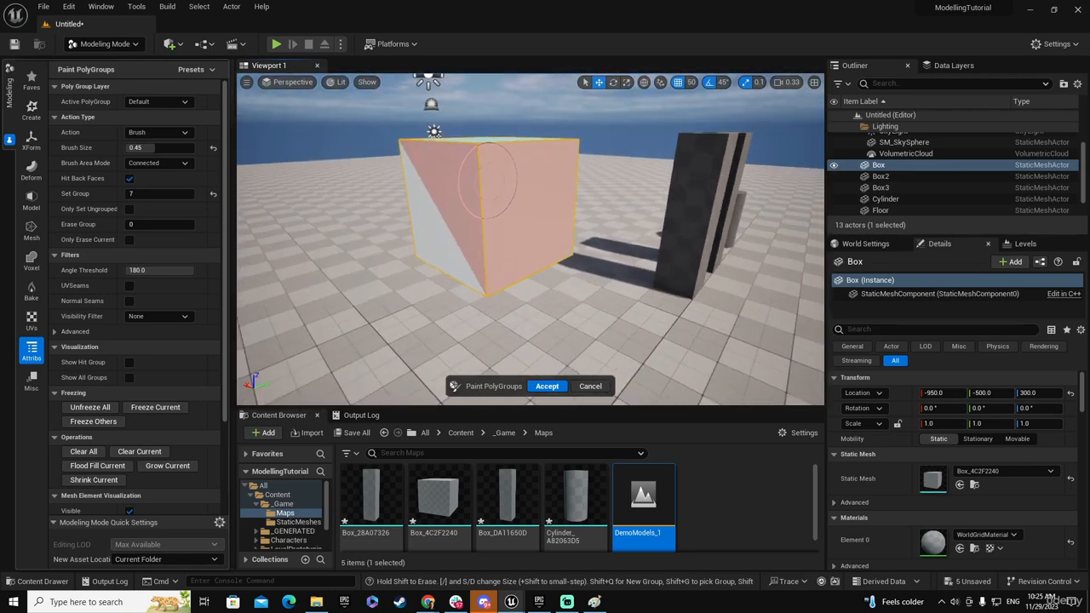
Step: Erase the repainted triangle of the cube's side face to group 0 and reduce the brush size to 0.282
{"action": "left_click", "coordinate": [443, 171], "text": "shift"}
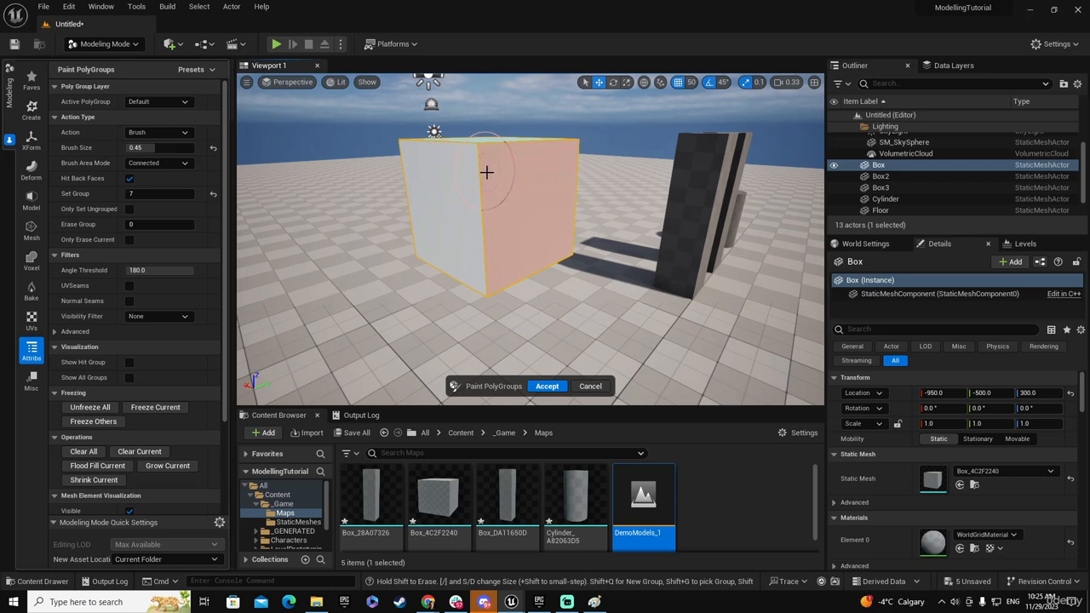
{"action": "left_click_drag", "start_coordinate": [154, 149], "coordinate": [149, 149]}
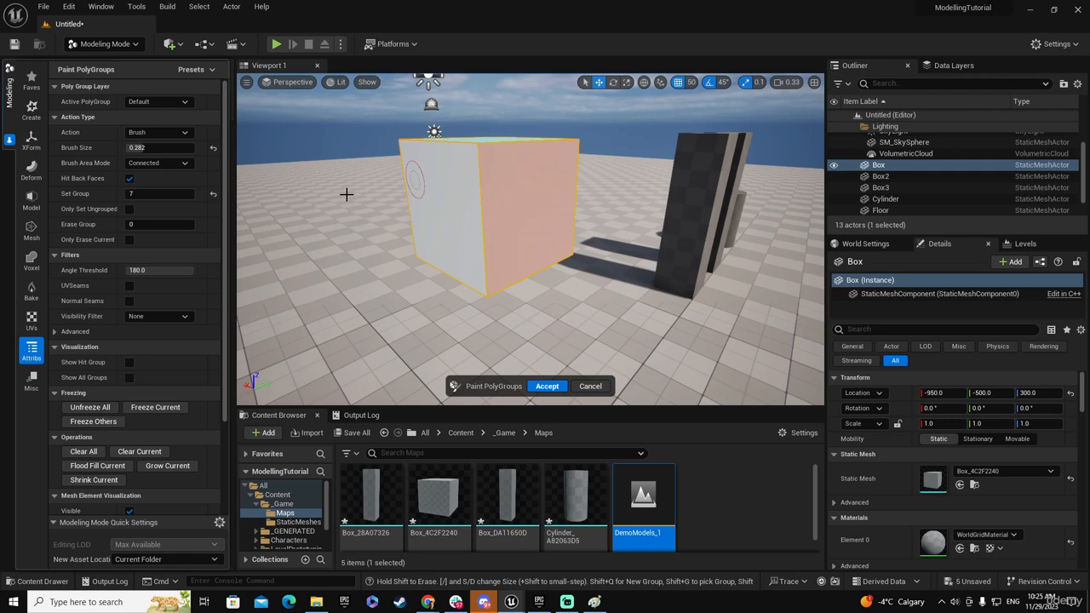